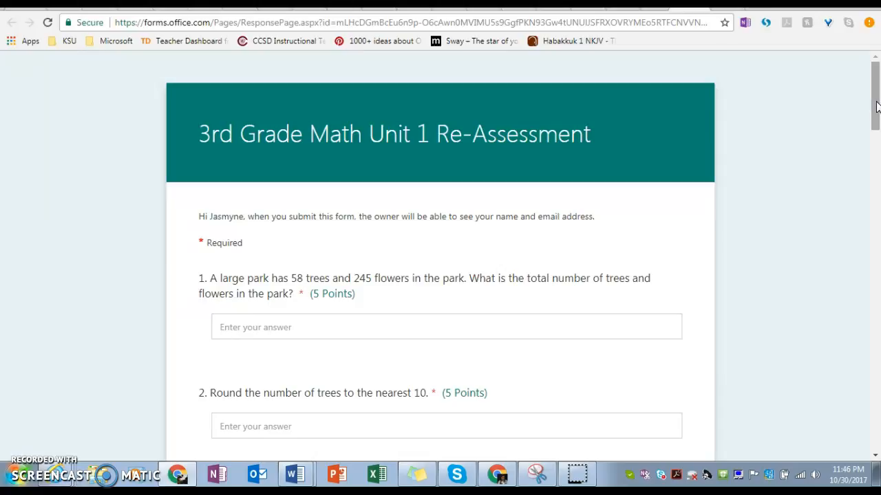
# Look through the questions of the 3rd Grade Math Unit 1 Re-Assessment form and return to its beginning
pyautogui.moveTo(874, 106); pyautogui.dragTo(879, 210)
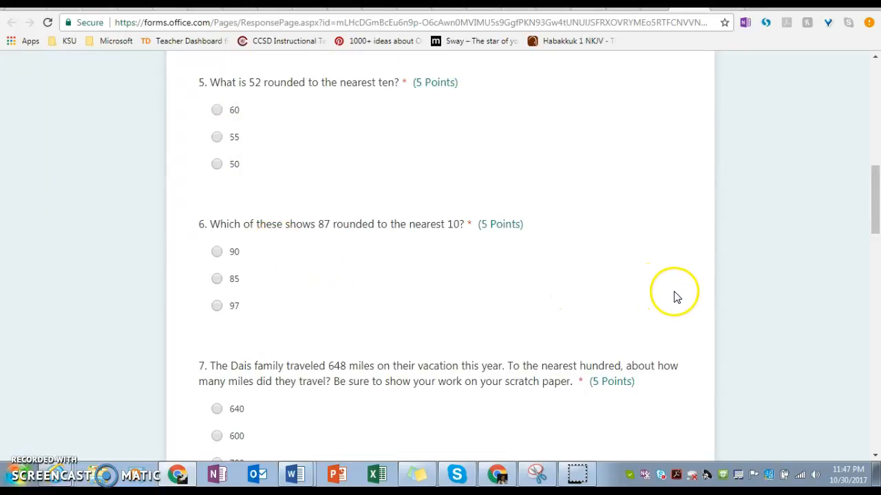
pyautogui.moveTo(875, 191); pyautogui.dragTo(879, 370)
pyautogui.moveTo(880, 392); pyautogui.dragTo(861, 67)
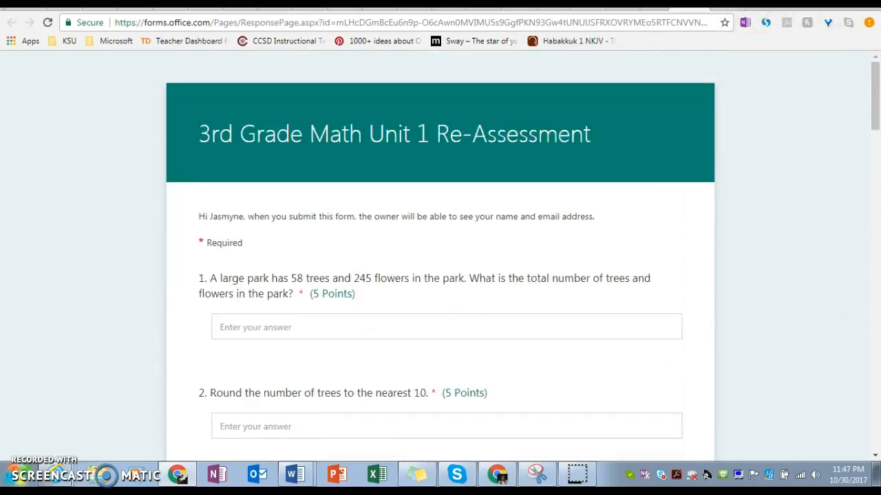
# Switch to the Spelling Test Plural Nouns Week 8 (2) form and look through all of its questions
pyautogui.click(717, 8)
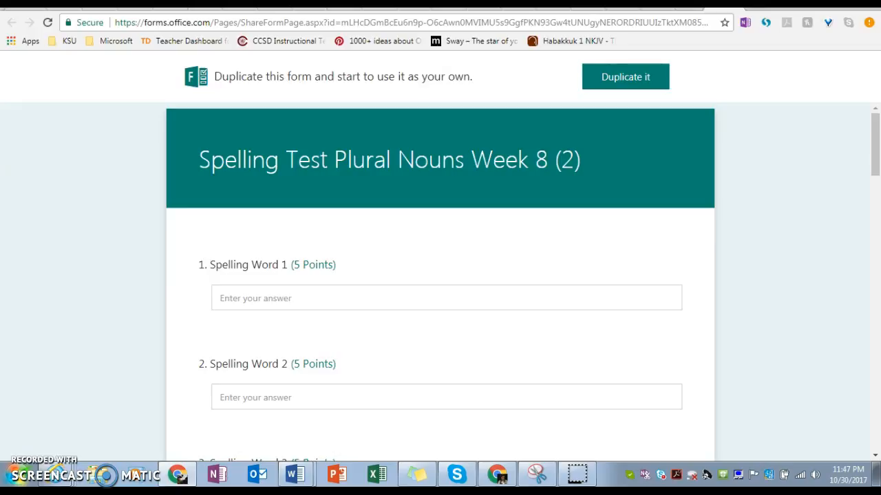
pyautogui.moveTo(875, 125); pyautogui.dragTo(879, 406)
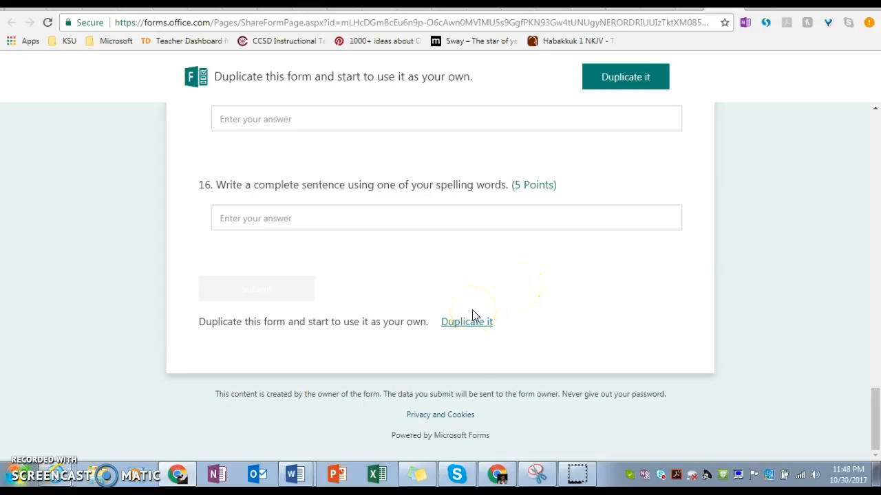
pyautogui.moveTo(876, 412); pyautogui.dragTo(865, 122)
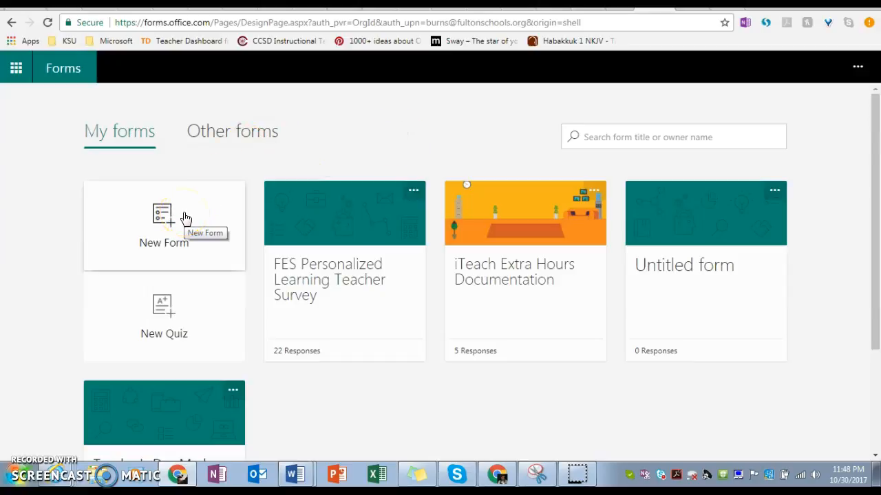
# Open the FES Personalized Learning Teacher Survey and examine its response summary, including the grade level chart
pyautogui.click(198, 315)
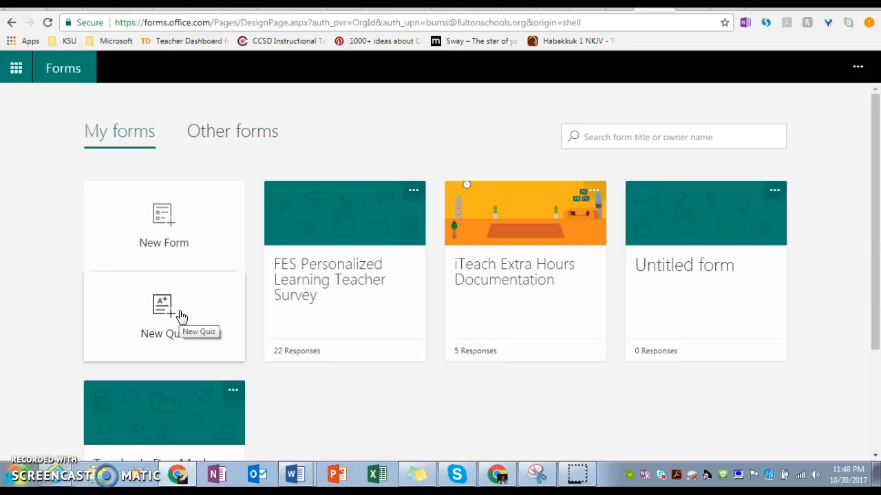
pyautogui.click(364, 212)
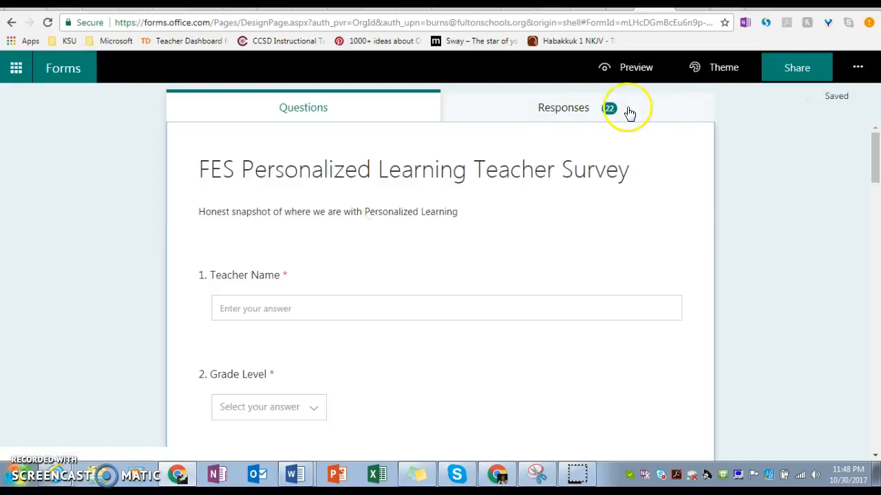
pyautogui.click(533, 114)
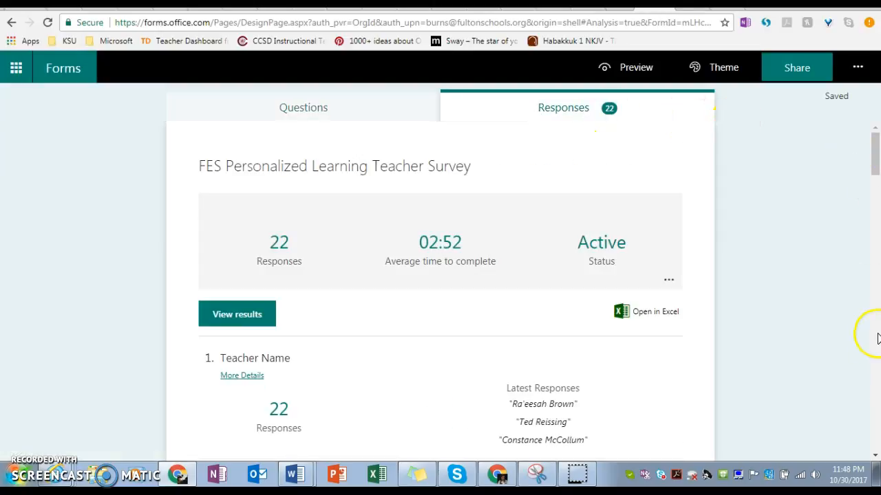
pyautogui.click(875, 456)
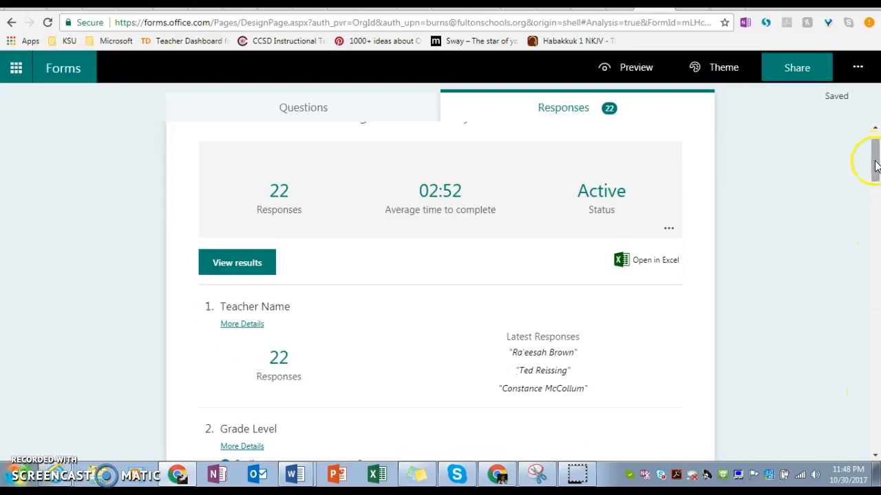
pyautogui.scroll(1, 877, 158)
pyautogui.scroll(-1, 876, 157)
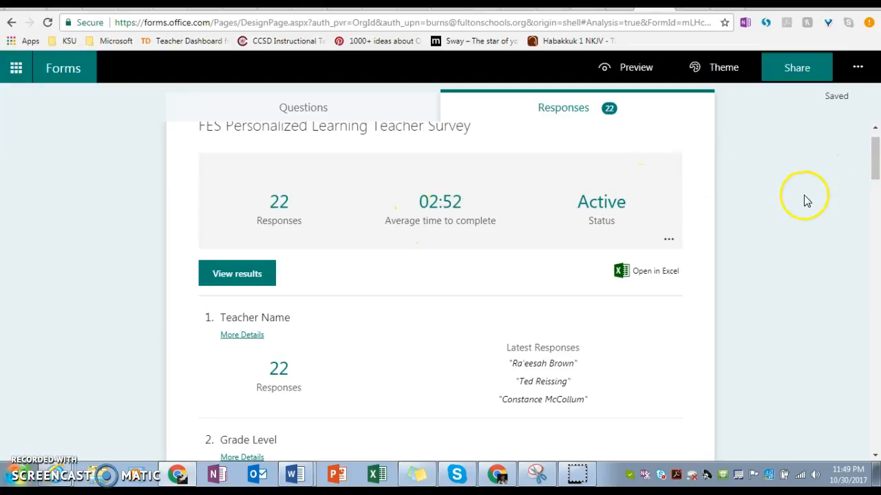
pyautogui.moveTo(876, 163); pyautogui.dragTo(876, 172)
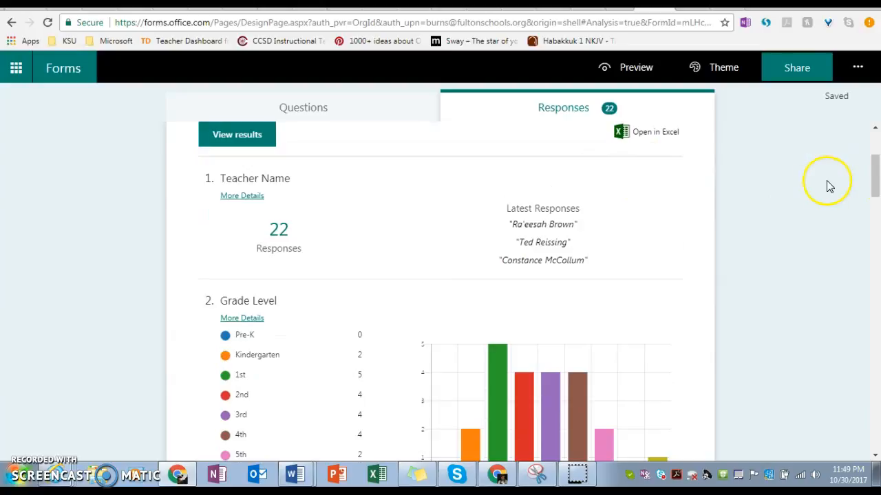
pyautogui.moveTo(875, 177); pyautogui.dragTo(874, 187)
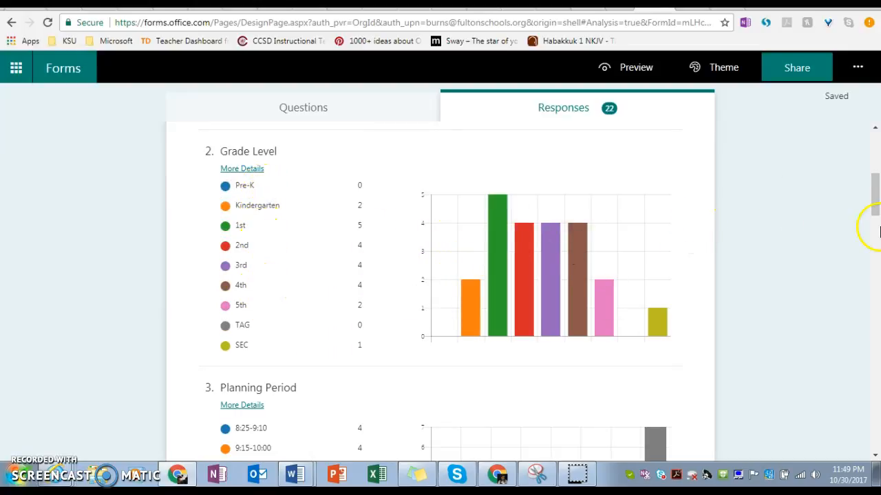
pyautogui.moveTo(876, 208); pyautogui.dragTo(866, 153)
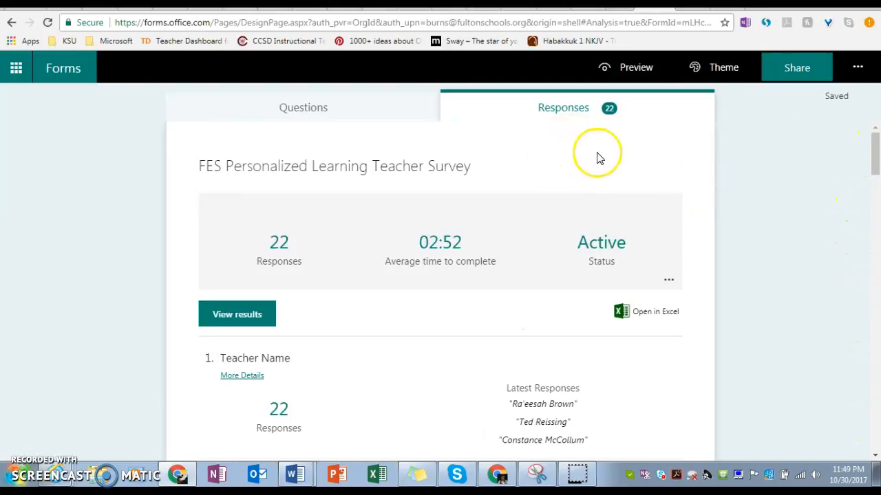
# Leave the survey for the list of forms and create a new quiz
pyautogui.click(296, 115)
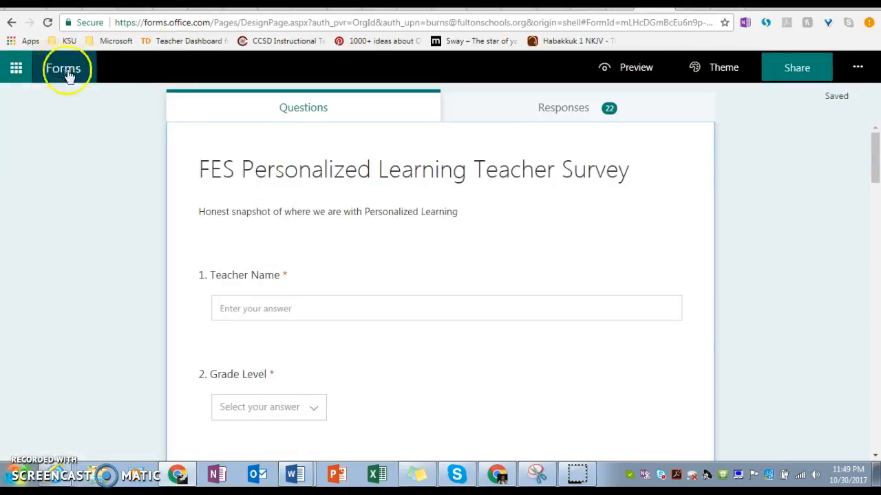
pyautogui.click(65, 72)
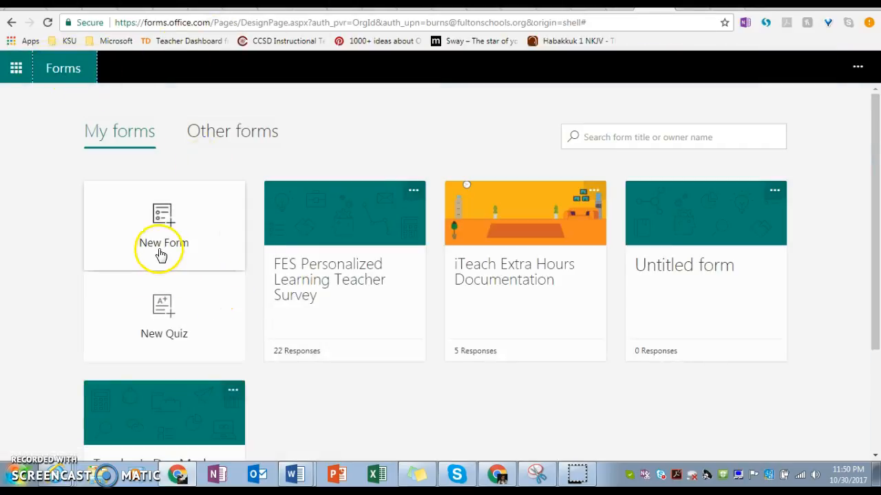
pyautogui.click(175, 335)
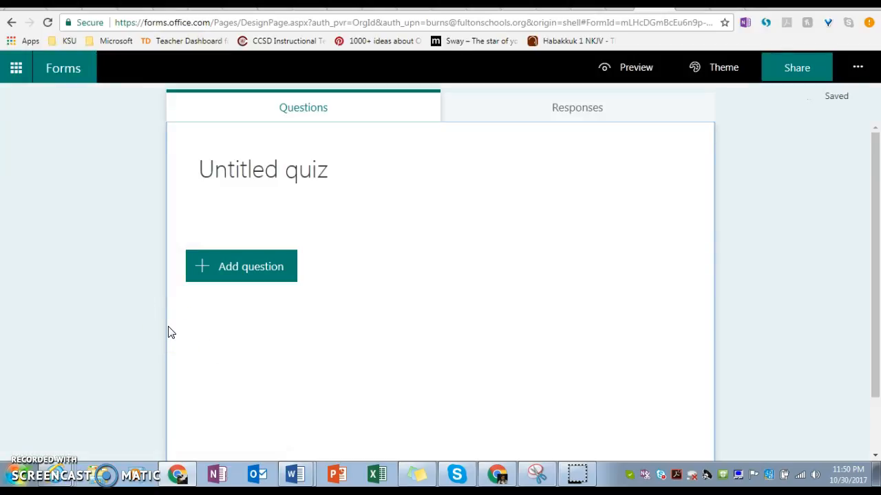
# Add a date question to the untitled quiz with the text "When is your birthday?"
pyautogui.click(268, 279)
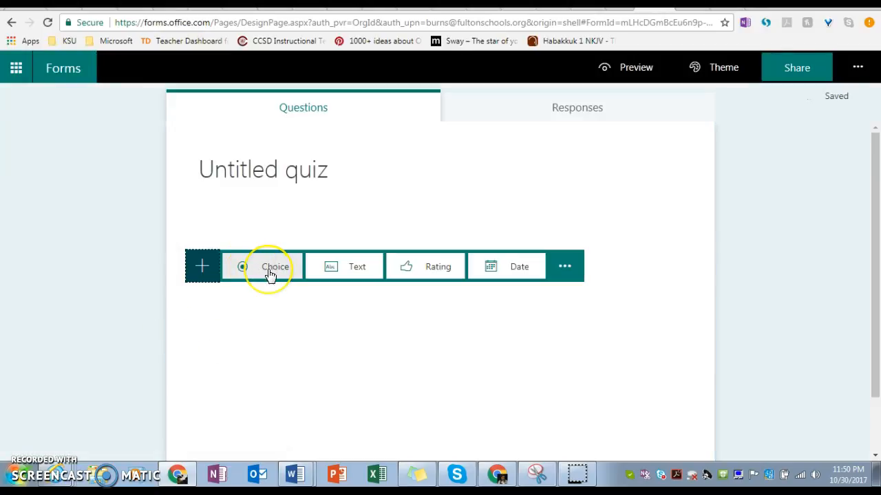
pyautogui.click(350, 272)
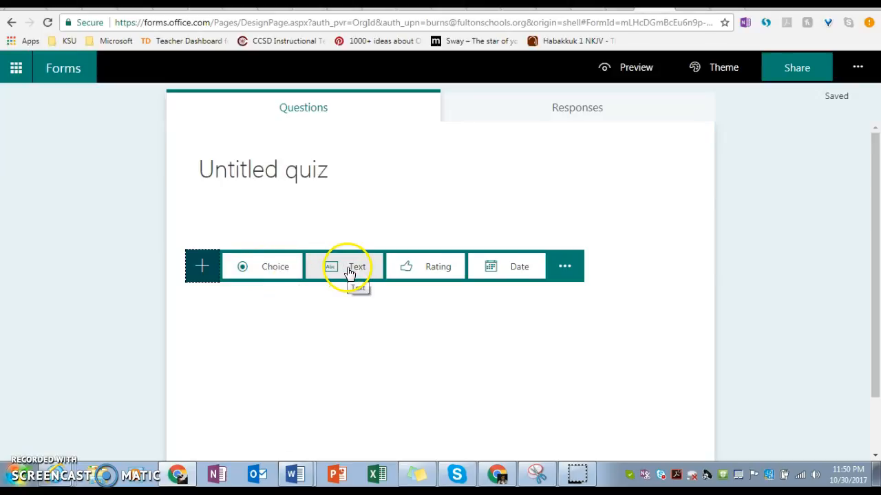
pyautogui.click(511, 272)
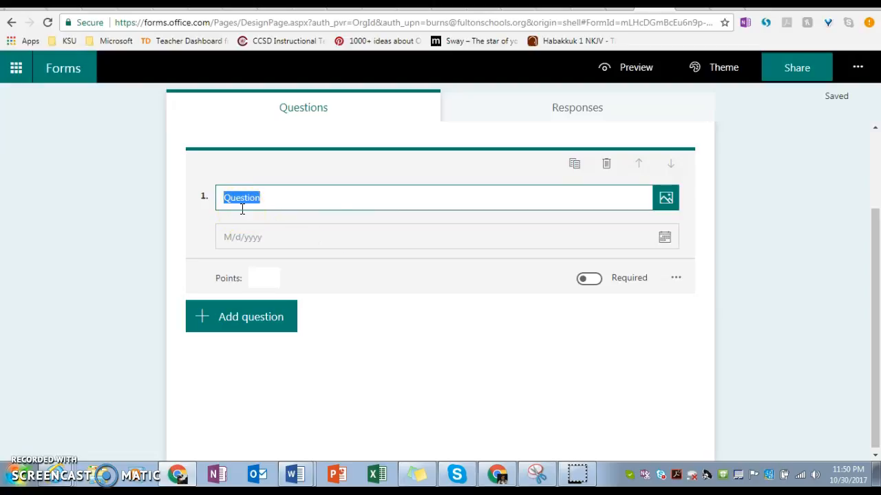
pyautogui.write('W')
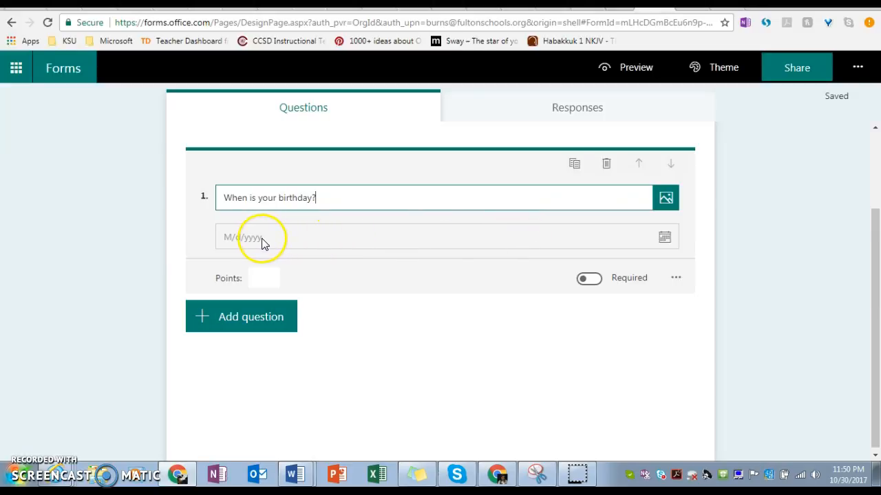
# Set the birthday question to 5 points and make it required
pyautogui.click(663, 240)
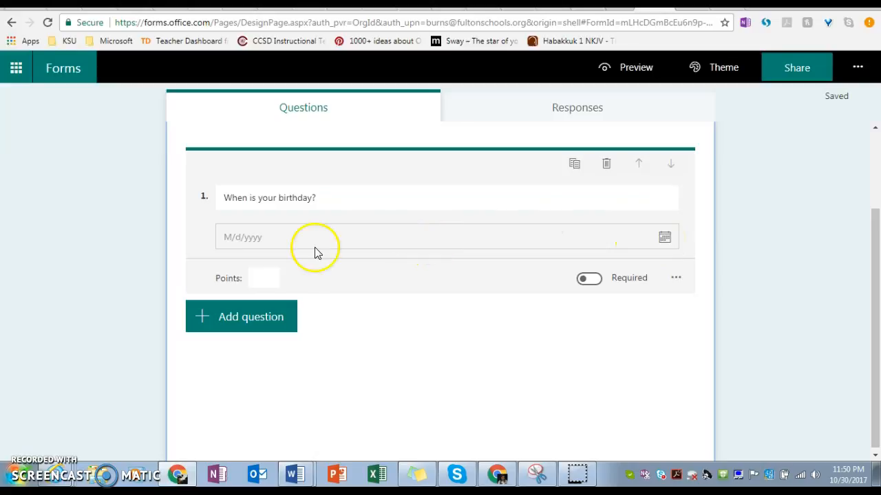
pyautogui.click(264, 277)
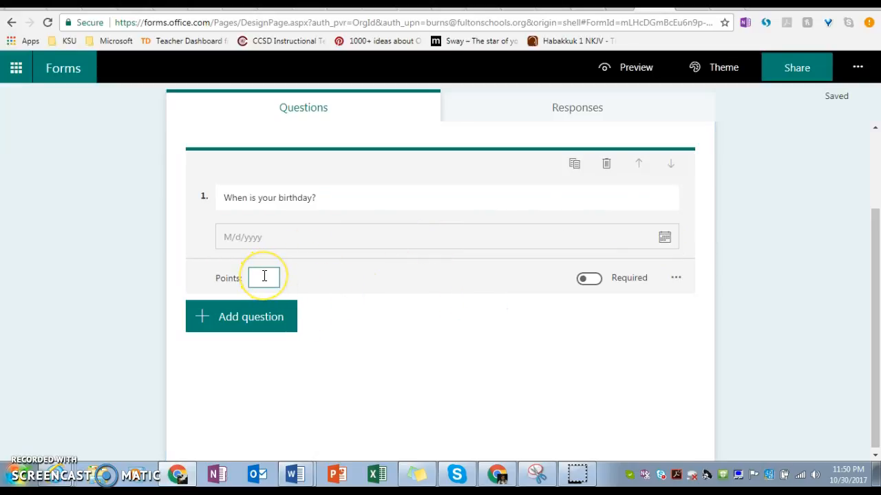
pyautogui.click(593, 281)
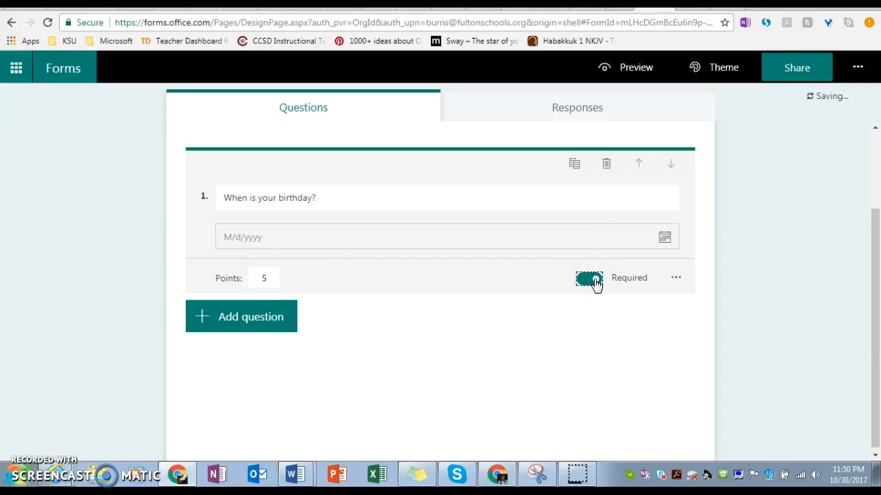
pyautogui.click(675, 278)
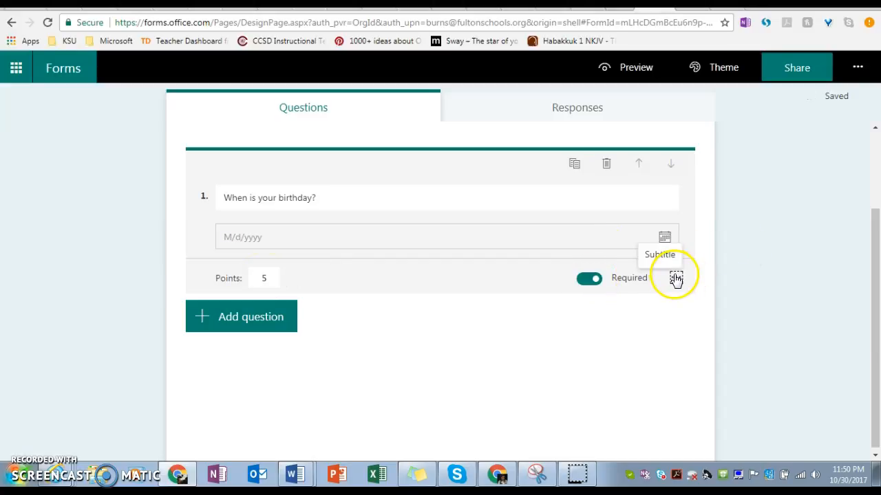
pyautogui.click(678, 284)
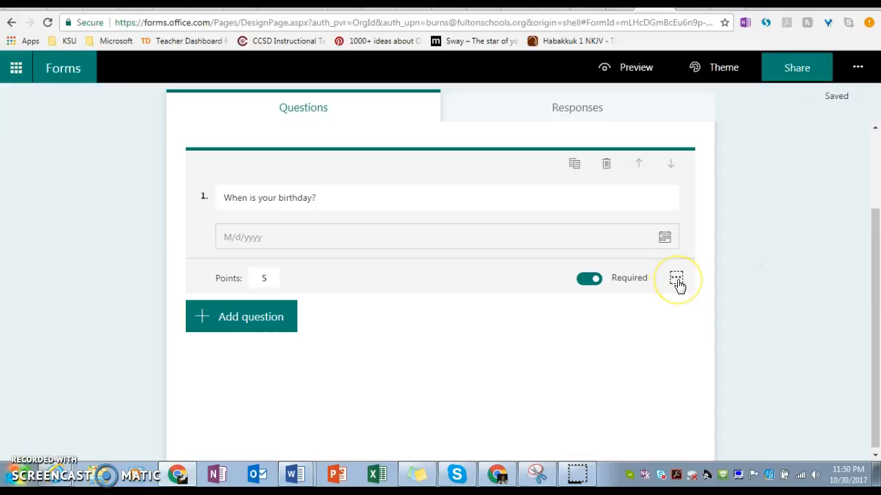
# Add a choice question titled "Multiple Choice" that accepts only one answer, and place it before the birthday question
pyautogui.click(210, 322)
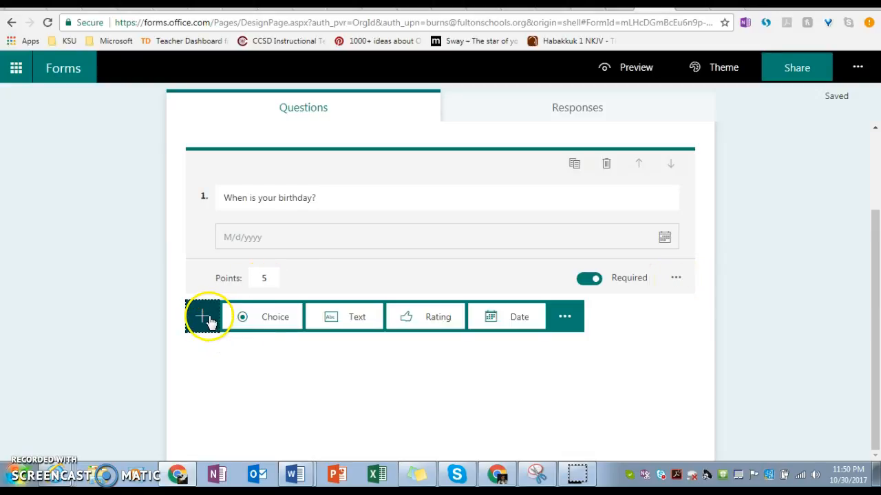
pyautogui.click(261, 322)
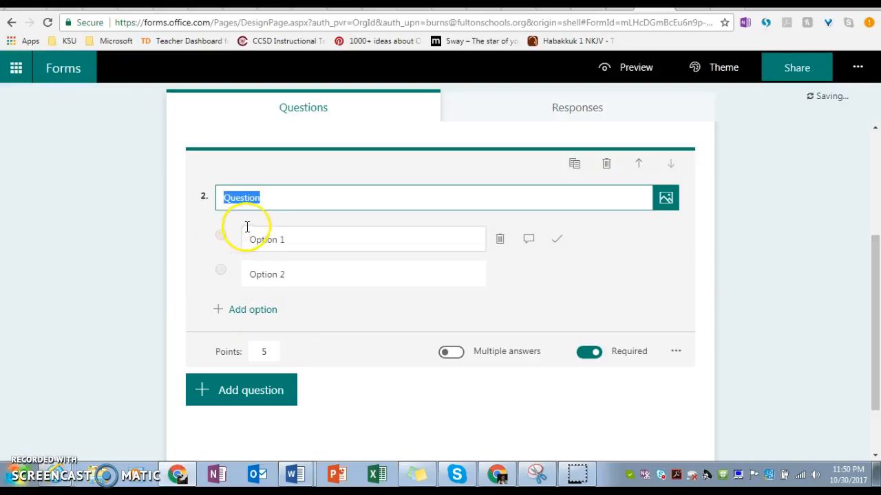
pyautogui.write('Multiple Choice')
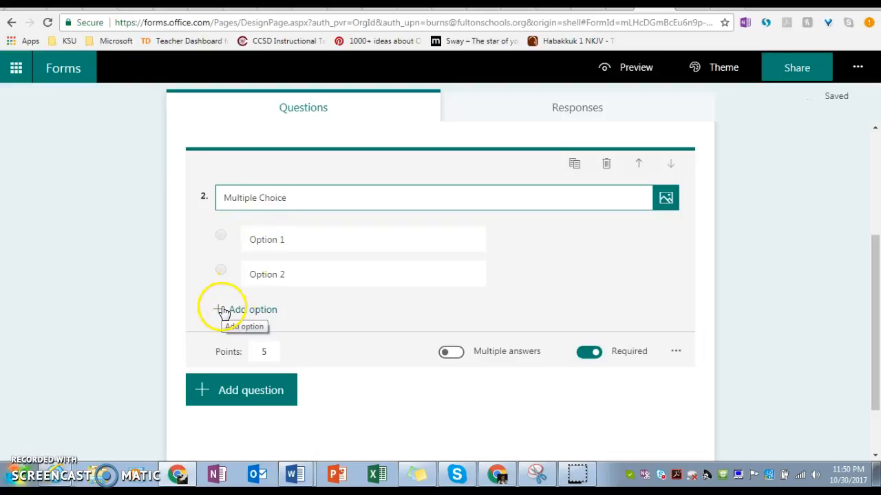
pyautogui.click(451, 353)
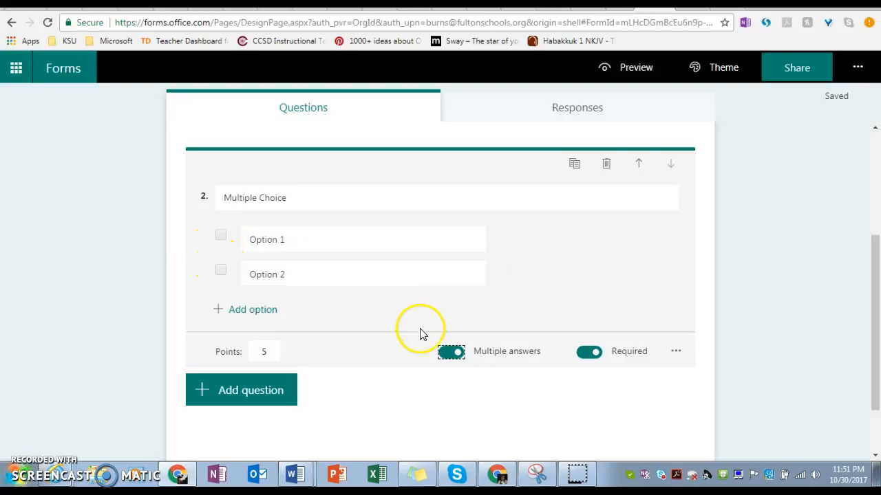
pyautogui.click(458, 353)
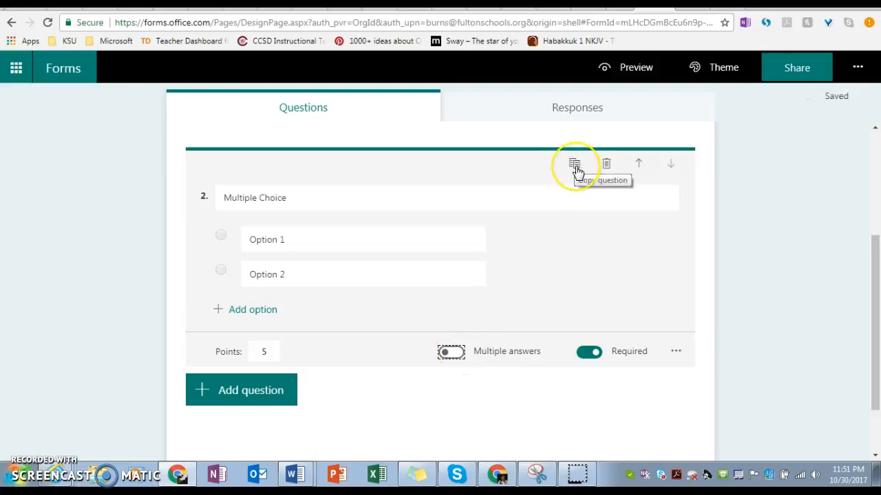
pyautogui.click(638, 167)
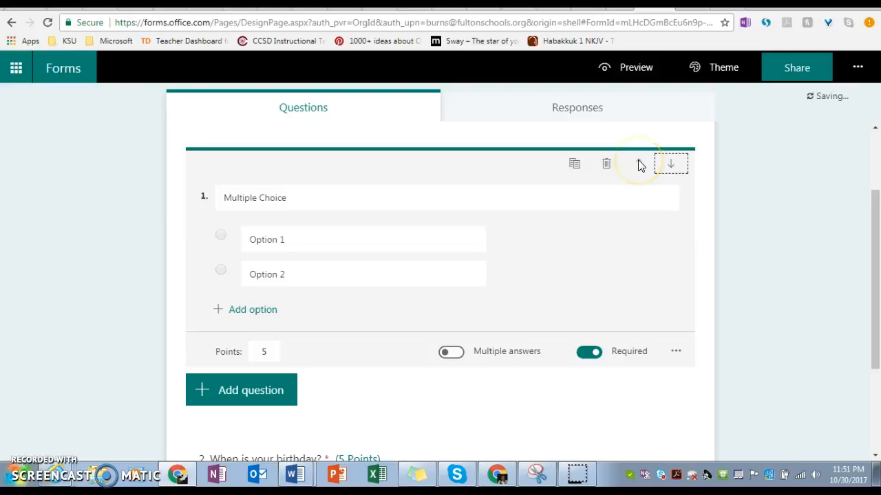
# Insert a text question directly after the Multiple Choice question
pyautogui.click(222, 391)
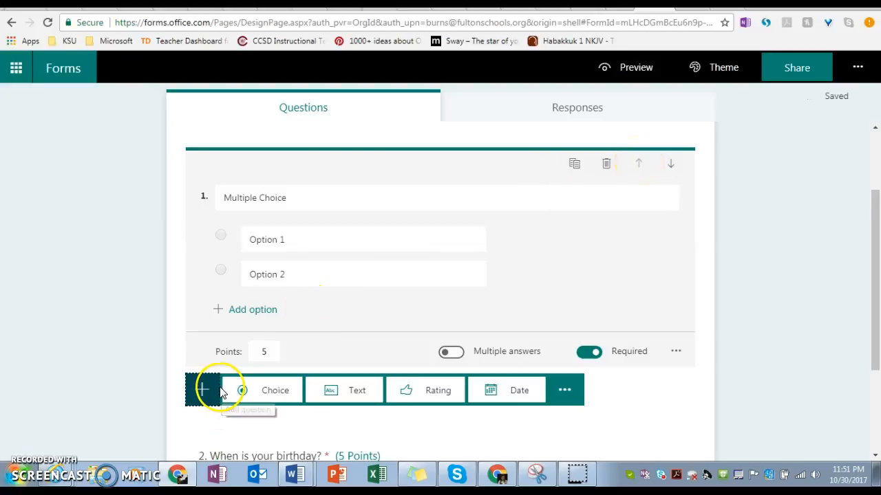
pyautogui.click(356, 395)
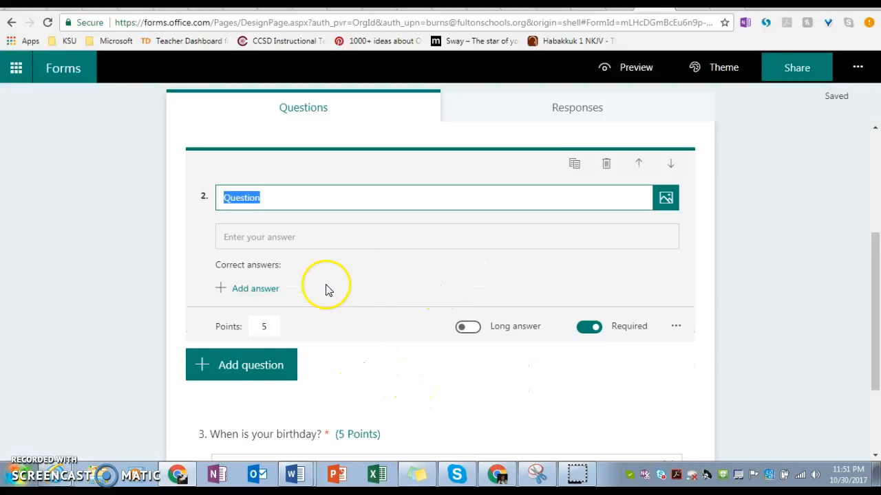
# Insert a rating question directly after the text question, using numbers instead of stars as its symbol
pyautogui.click(252, 363)
pyautogui.click(438, 367)
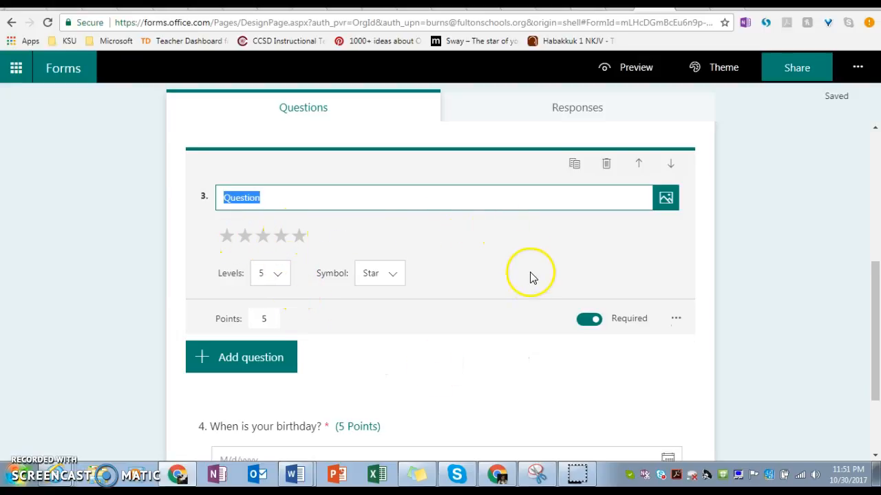
pyautogui.click(391, 280)
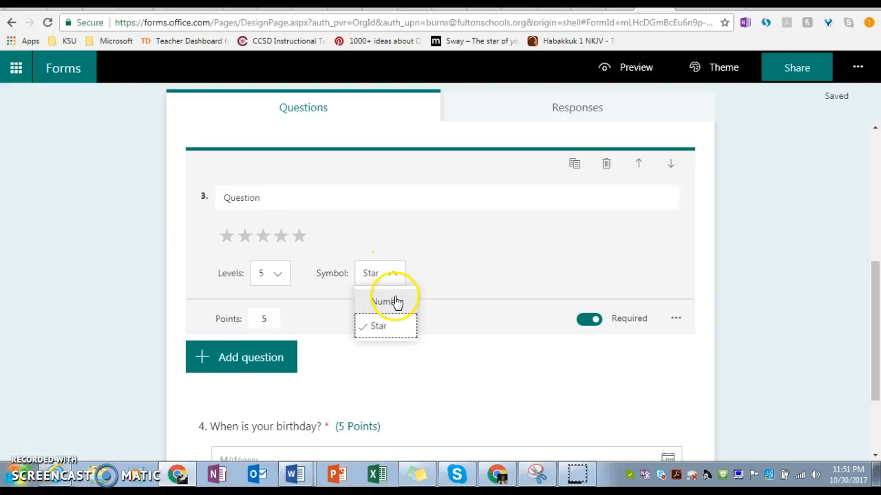
pyautogui.click(394, 302)
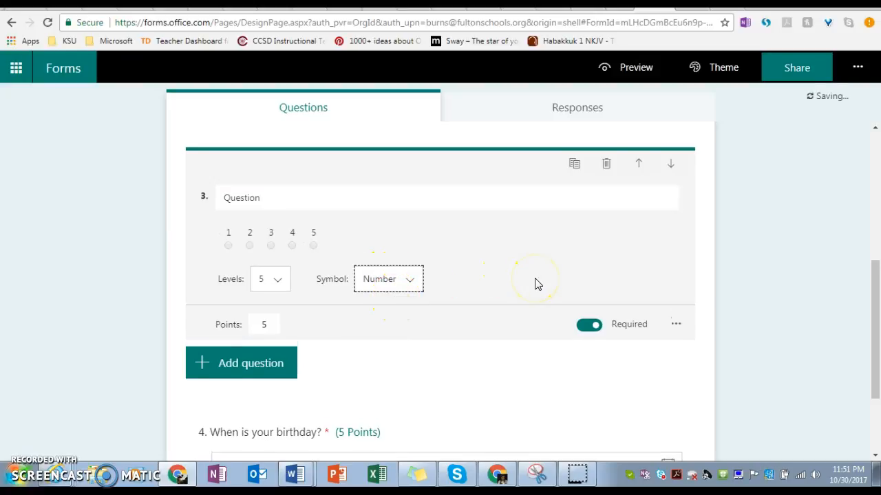
pyautogui.click(268, 364)
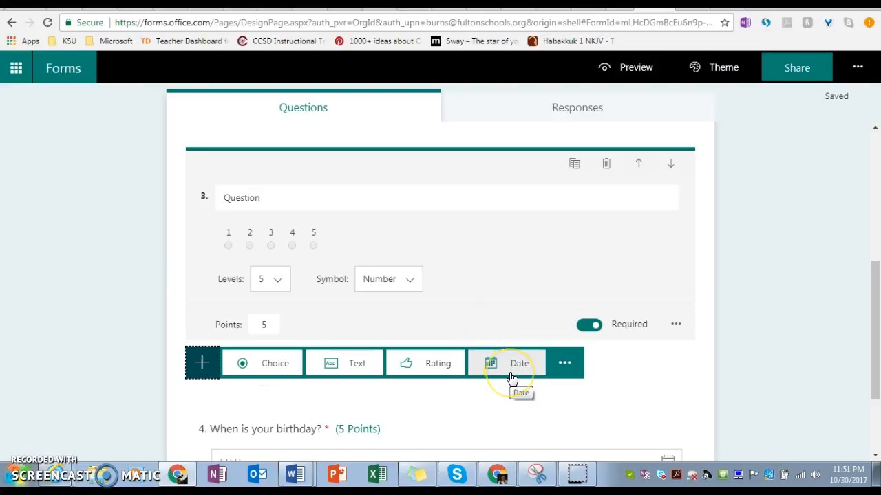
pyautogui.moveTo(873, 275); pyautogui.dragTo(878, 369)
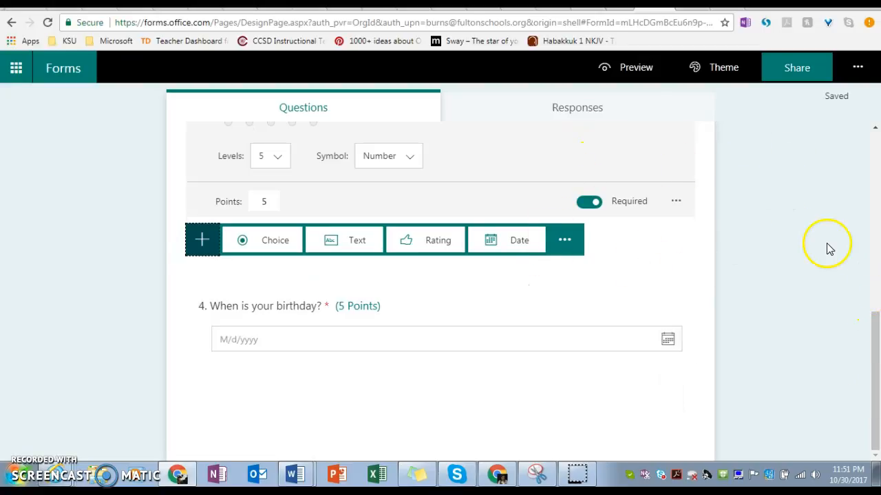
pyautogui.moveTo(871, 330); pyautogui.dragTo(849, 147)
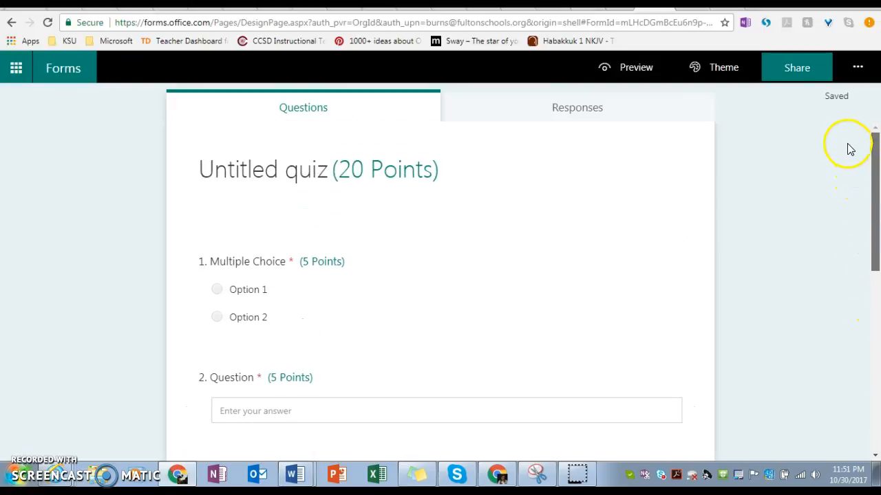
# Apply the outer space theme with the pink rocket and orange planet to the quiz
pyautogui.click(694, 69)
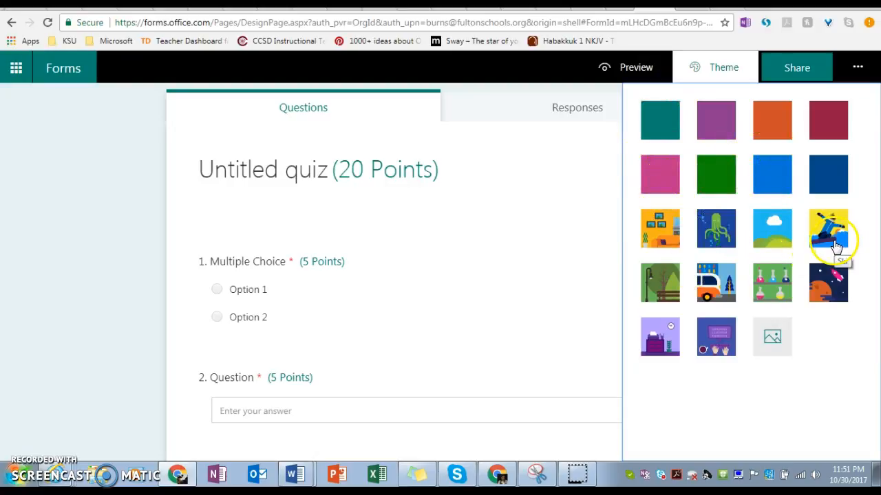
pyautogui.click(836, 295)
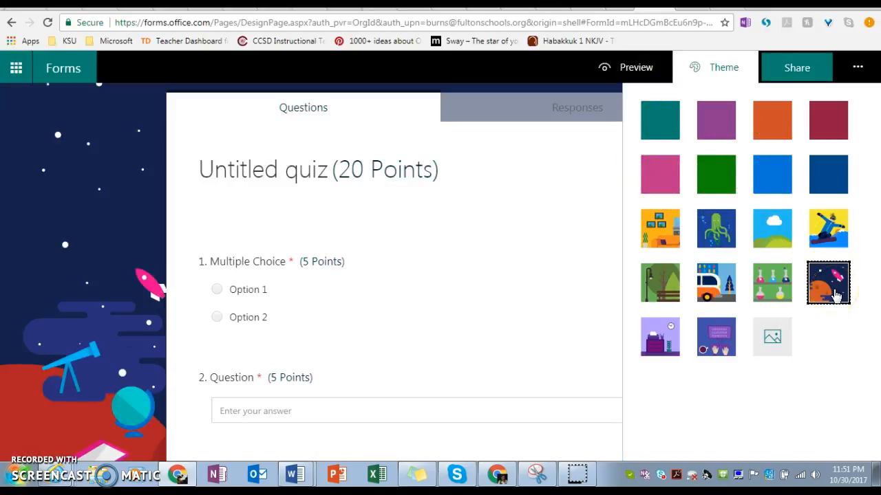
pyautogui.click(556, 248)
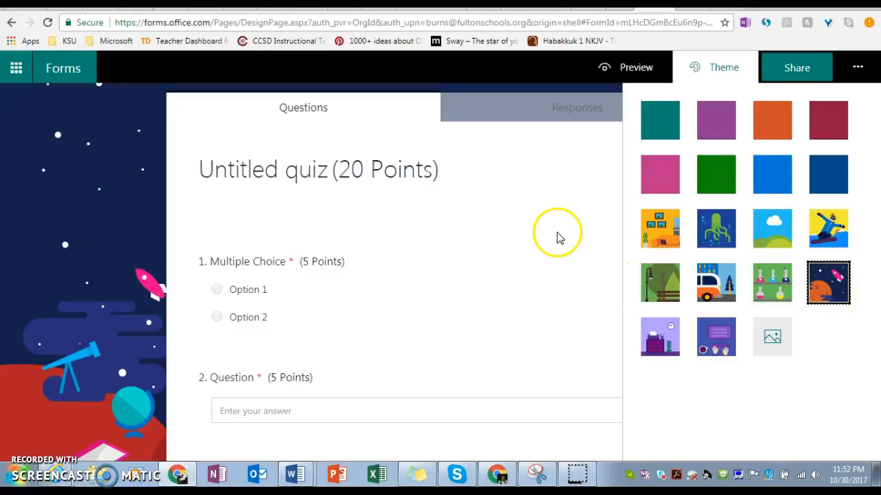
# Preview the quiz in the computer layout from its title down to the end of the form
pyautogui.click(644, 74)
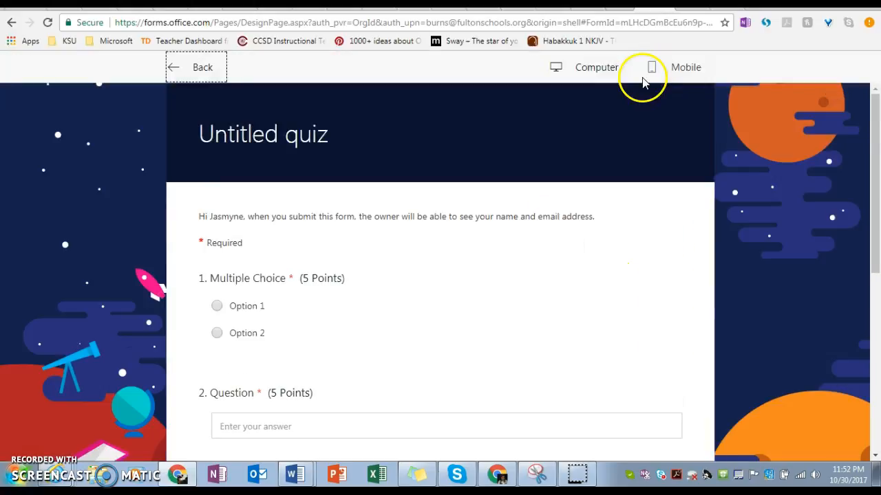
pyautogui.moveTo(874, 181); pyautogui.dragTo(849, 153)
pyautogui.click(312, 135)
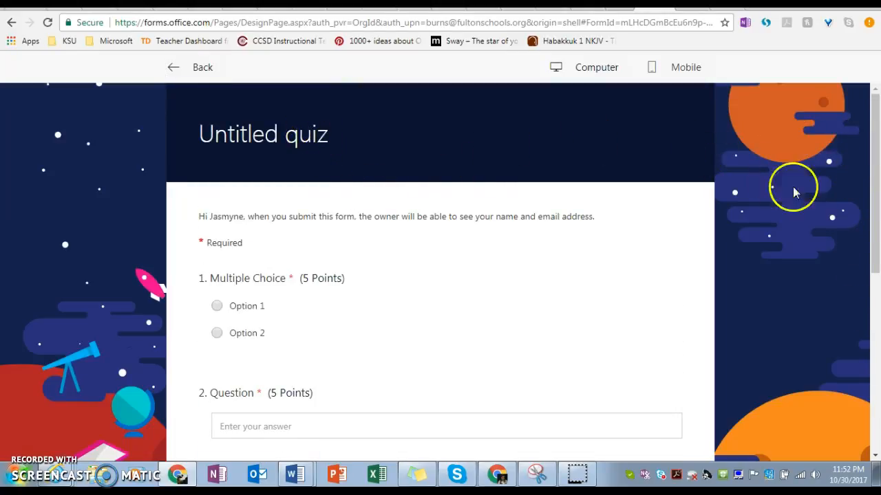
pyautogui.moveTo(878, 271); pyautogui.dragTo(867, 423)
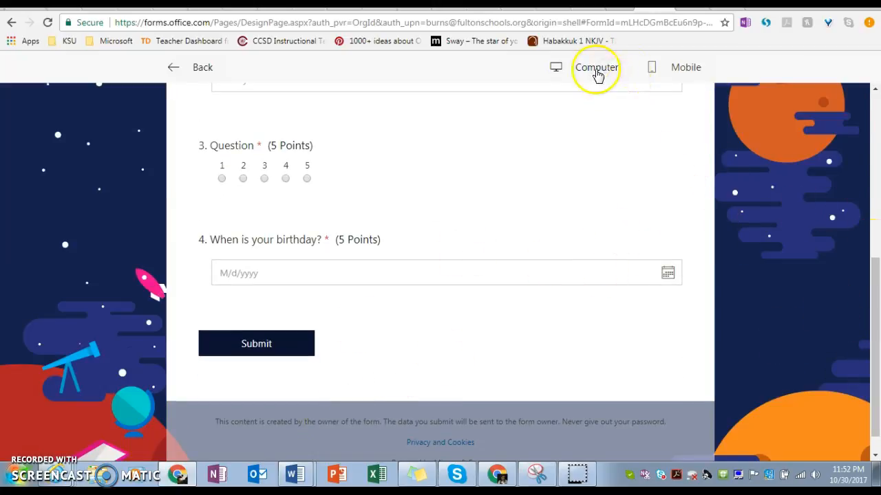
# Preview the quiz in the mobile layout up to its title, restore the computer layout and leave the preview
pyautogui.click(664, 72)
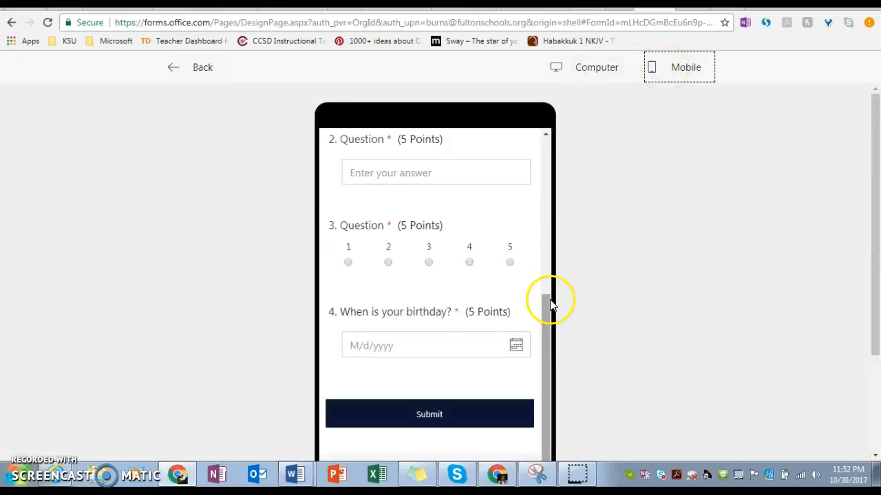
pyautogui.moveTo(546, 318); pyautogui.dragTo(552, 151)
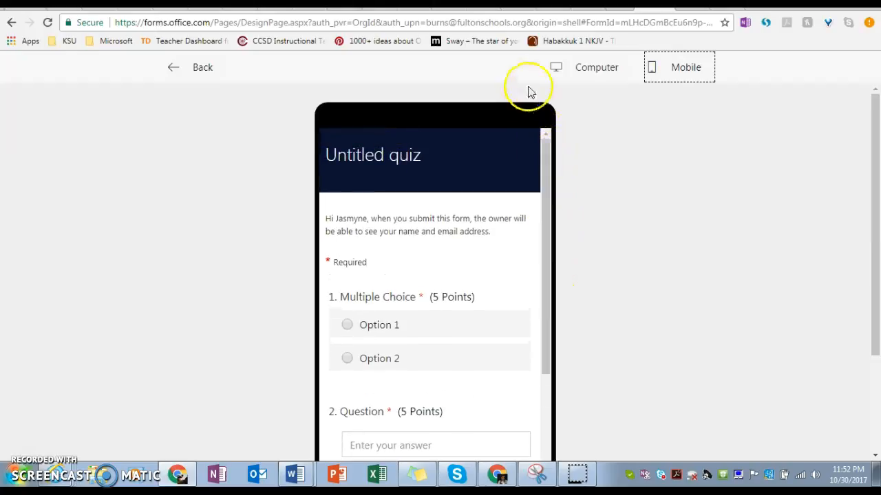
pyautogui.click(591, 68)
pyautogui.click(196, 67)
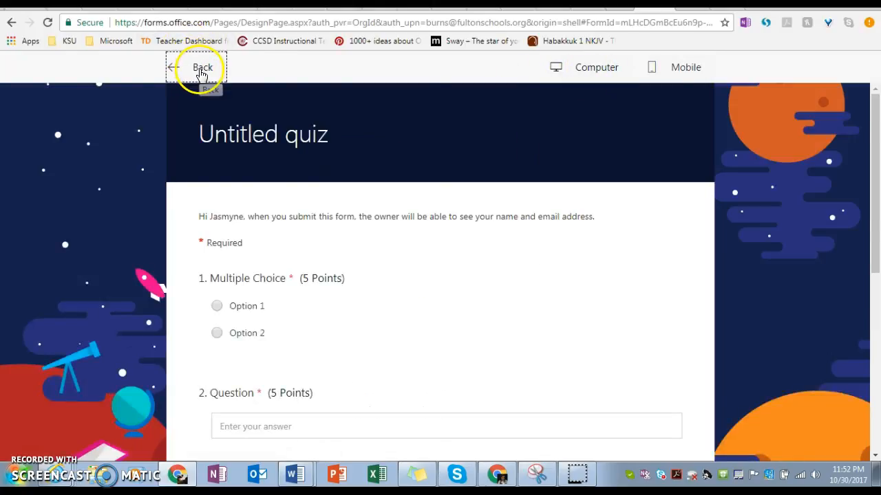